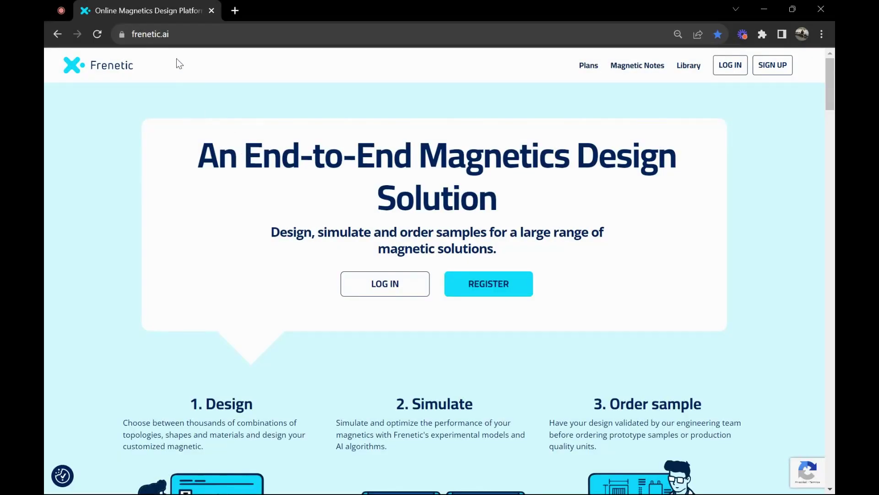
pyautogui.click(160, 38)
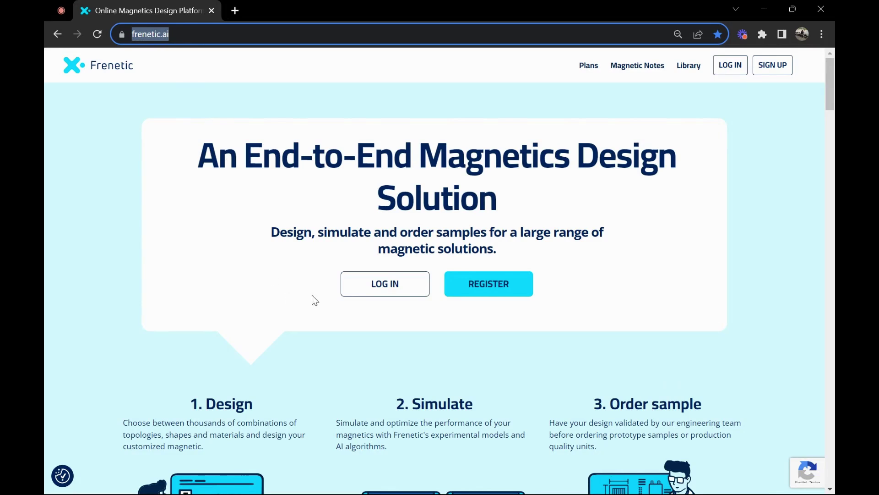
pyautogui.click(499, 286)
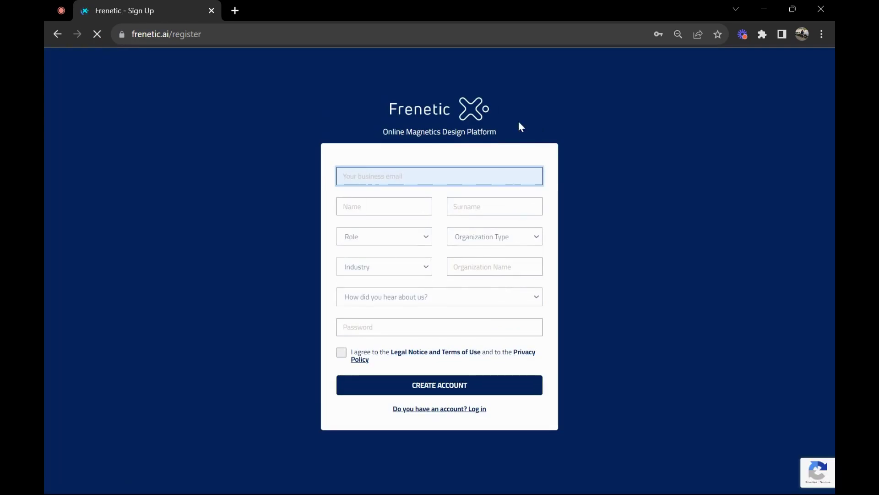
pyautogui.click(354, 127)
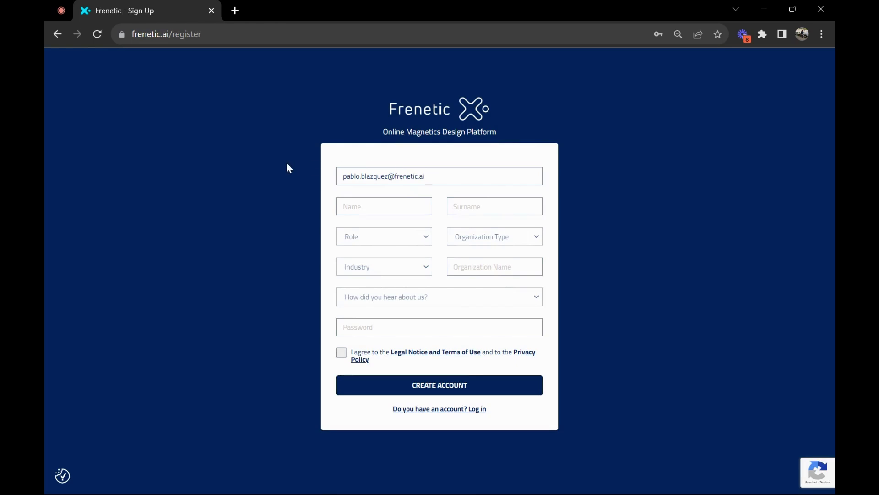
pyautogui.click(341, 352)
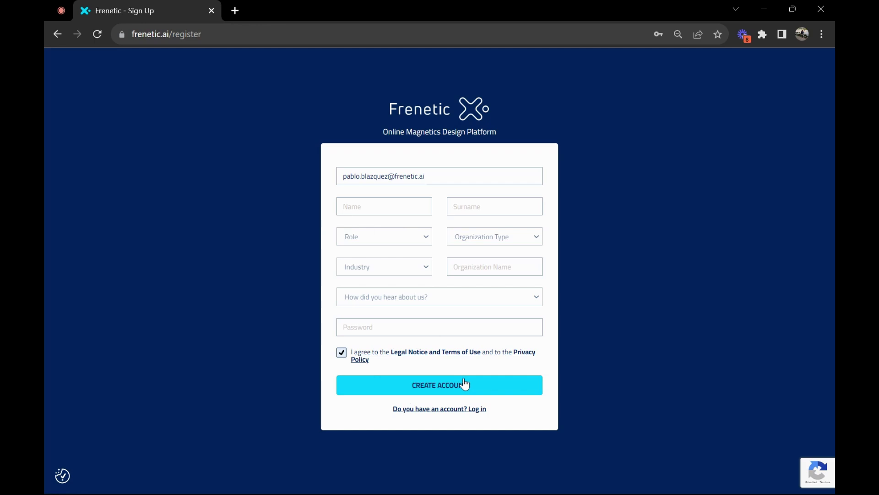
# Switch from account registration to login and sign in with the saved credentials.
pyautogui.click(474, 411)
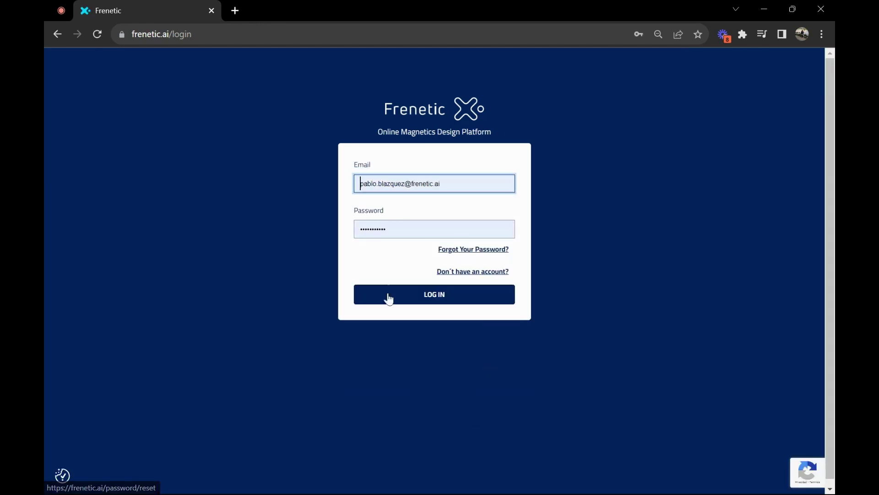
pyautogui.click(435, 301)
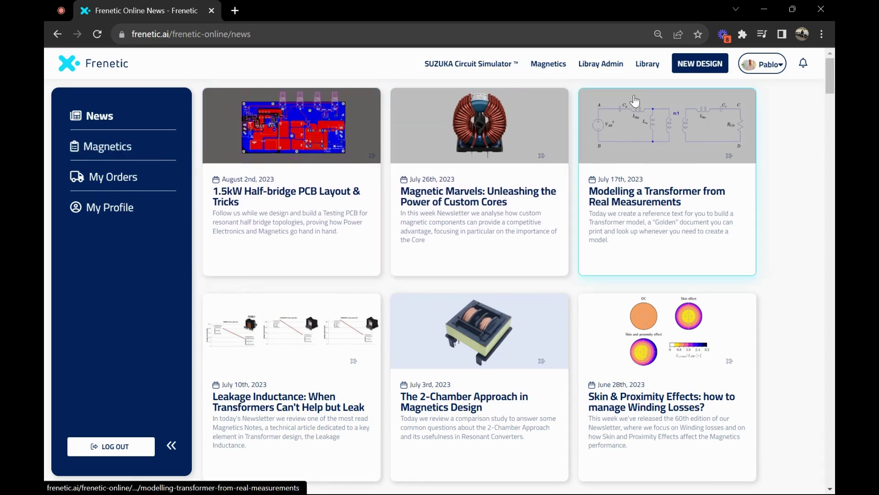
# Create a new design project named "Buck Zero License".
pyautogui.click(704, 66)
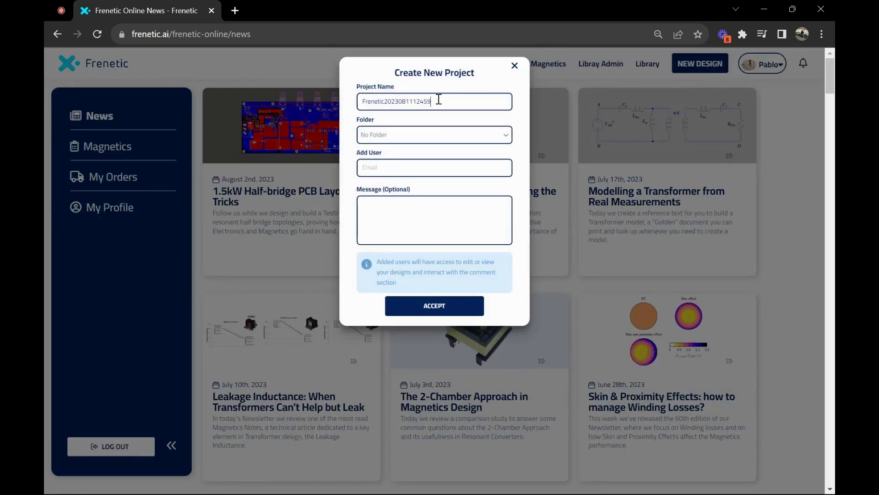
pyautogui.doubleClick(424, 100)
pyautogui.write('Buck Zero License')
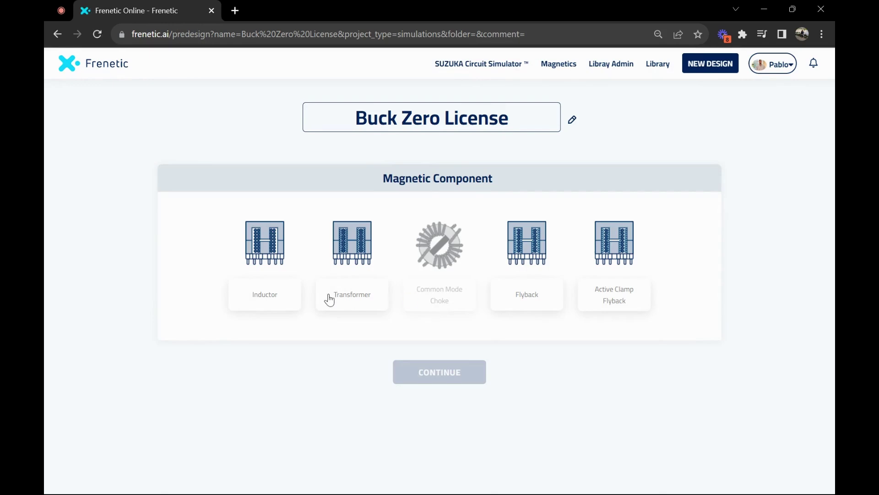
# Try the Inductor with Buck topology, Transformer, Flyback and Active Clamp Flyback components in turn.
pyautogui.click(271, 298)
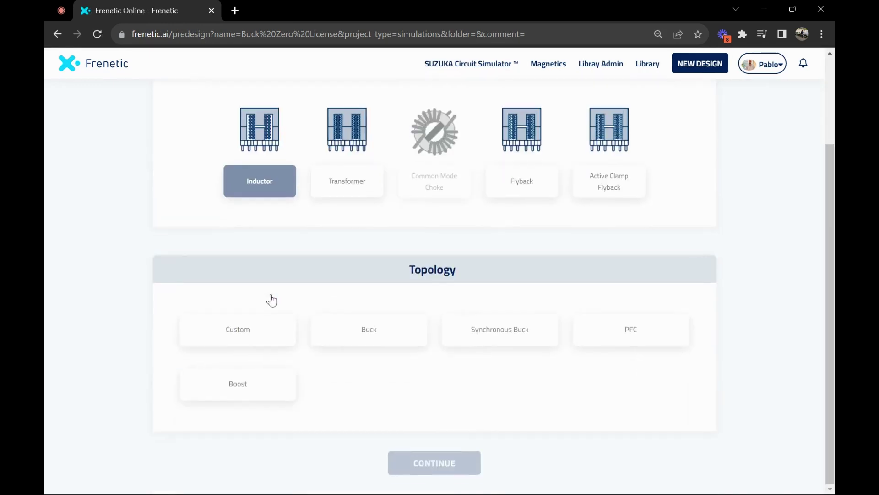
pyautogui.click(357, 341)
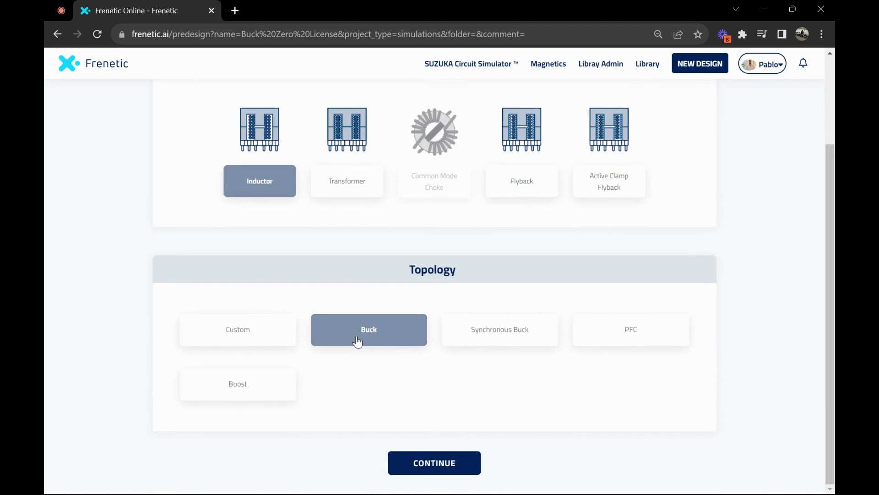
pyautogui.click(350, 192)
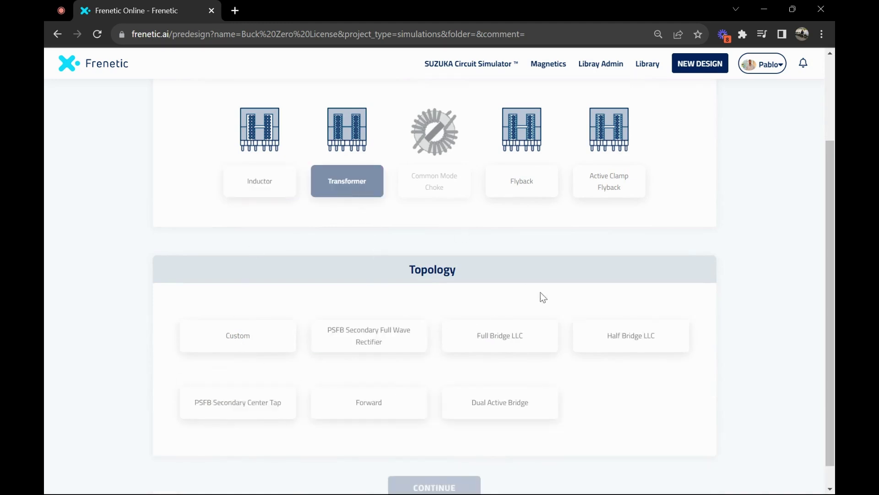
pyautogui.click(527, 191)
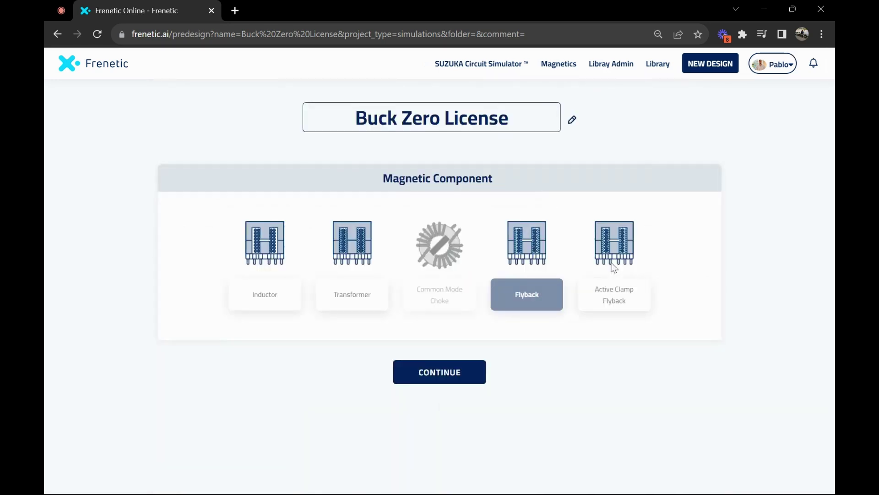
pyautogui.click(621, 297)
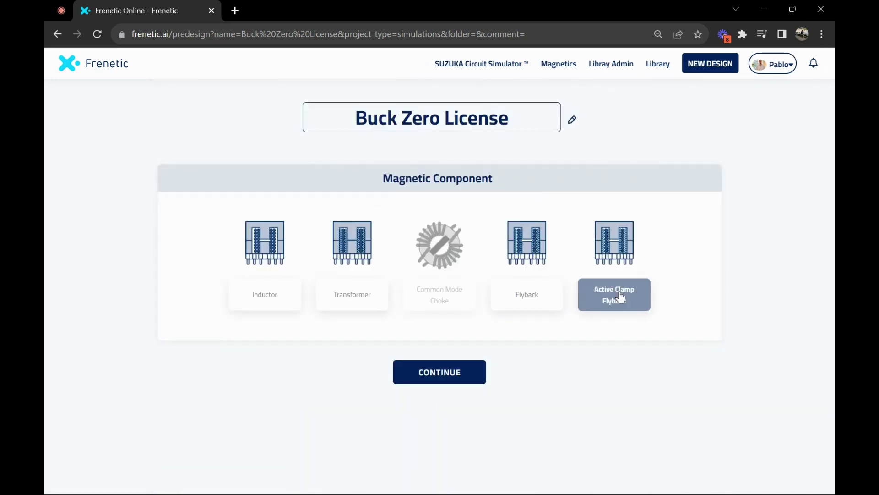
# Choose an Inductor with the Buck topology and continue to the design workspace.
pyautogui.click(287, 300)
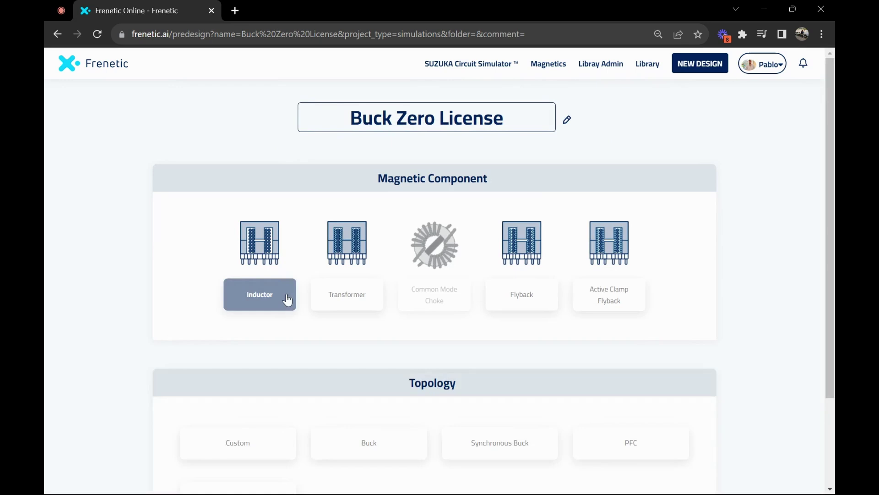
pyautogui.scroll(-3, 285, 298)
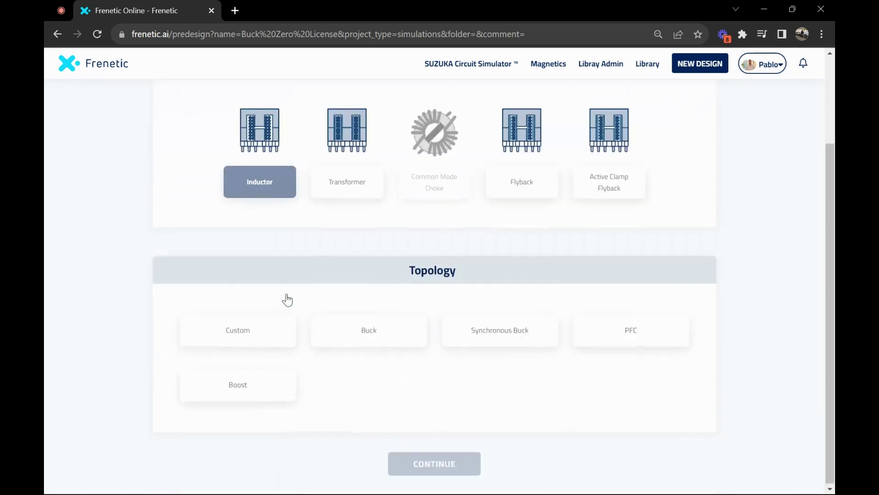
pyautogui.click(353, 331)
pyautogui.click(458, 459)
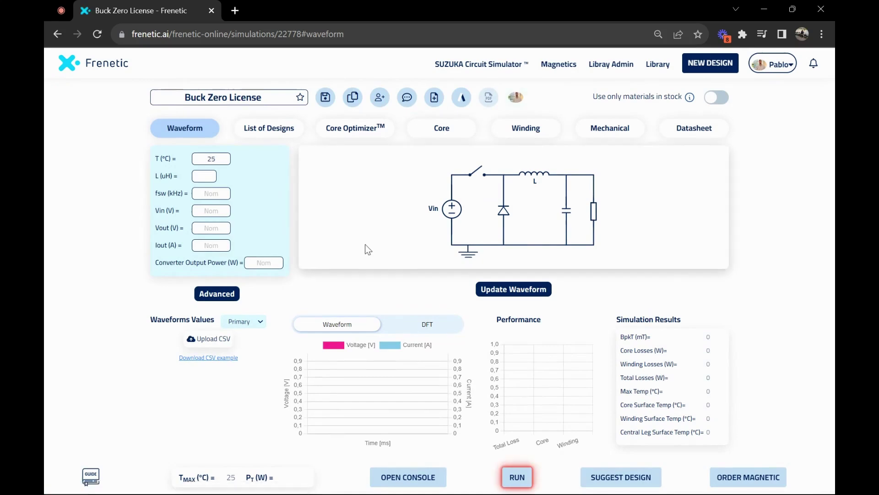
# Set L to 110 uH, fsw to 100 kHz, Vin to 400 V, Vout to 48 V and Iout to 5 A, and update the waveform.
pyautogui.click(207, 176)
pyautogui.write('110')
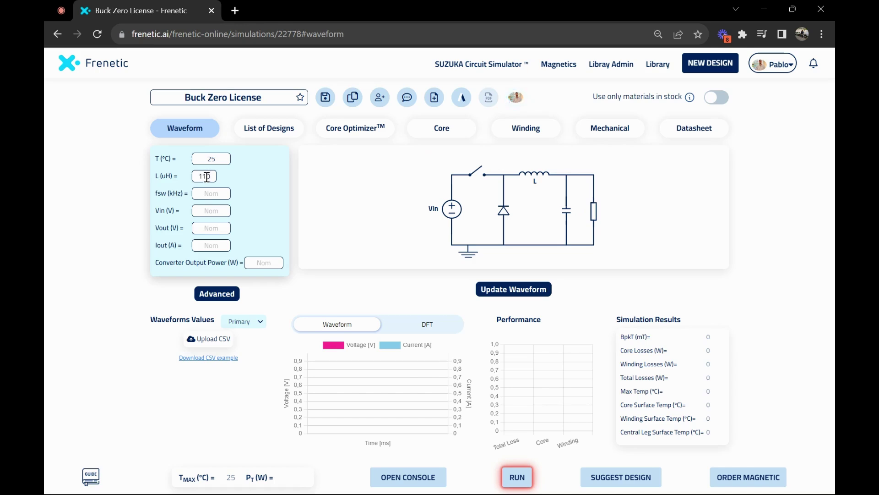
pyautogui.press('Tab')
pyautogui.write('100')
pyautogui.press('Tab')
pyautogui.write('400')
pyautogui.press('Tab')
pyautogui.write('48')
pyautogui.press('Tab')
pyautogui.write('5')
pyautogui.click(492, 289)
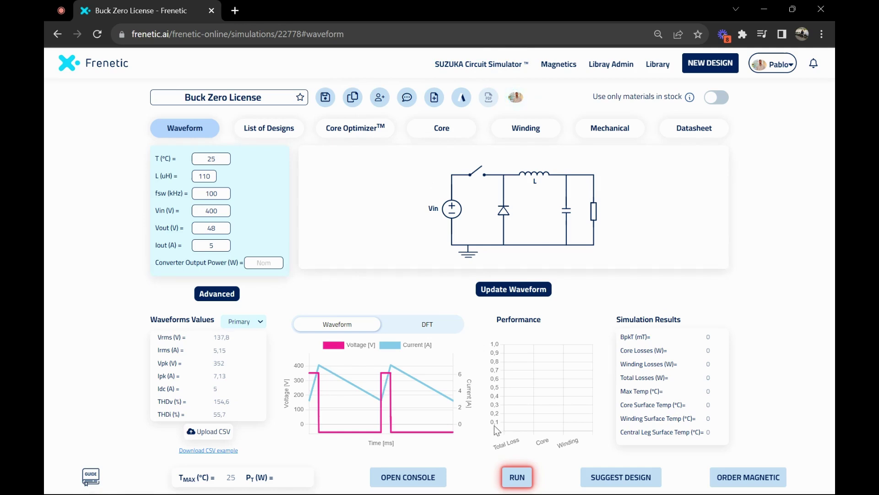
# Generate suggested designs for these inputs, compare them and load the E47/20/16 design.
pyautogui.click(598, 478)
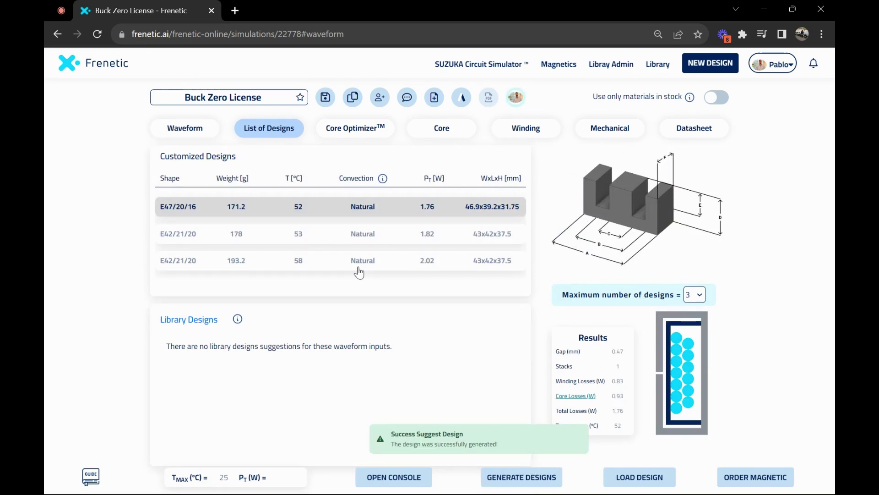
pyautogui.click(213, 241)
pyautogui.click(208, 265)
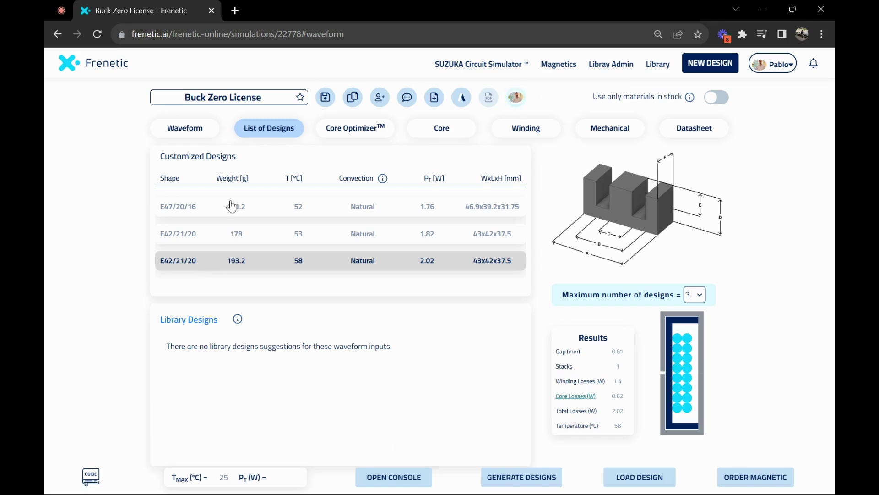
pyautogui.click(232, 214)
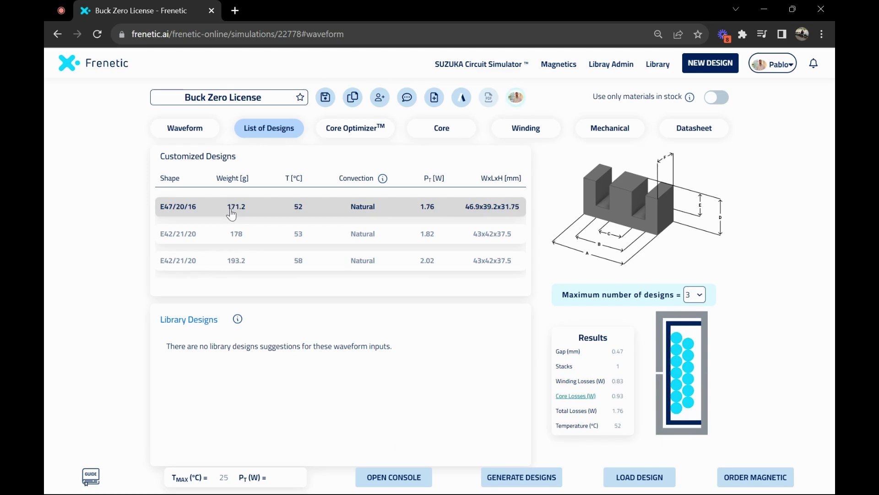
pyautogui.click(646, 481)
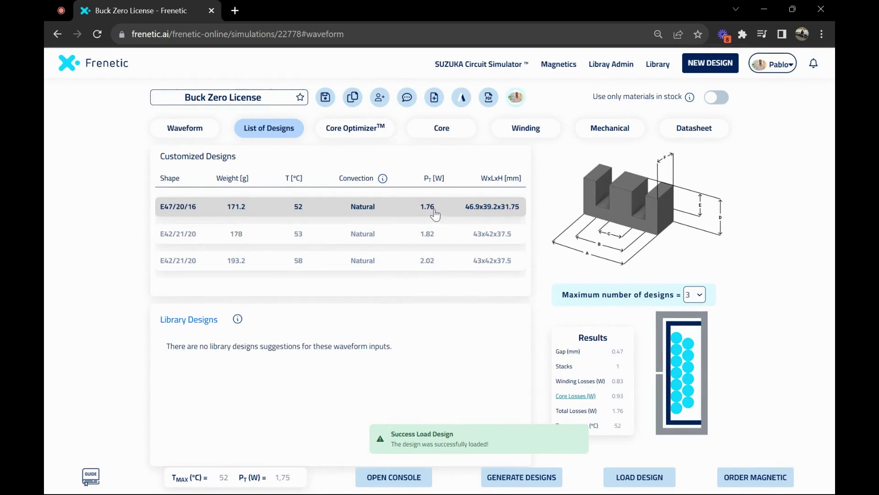
# Change the core's ferrite material to Ferroxcube 3C95.
pyautogui.click(365, 129)
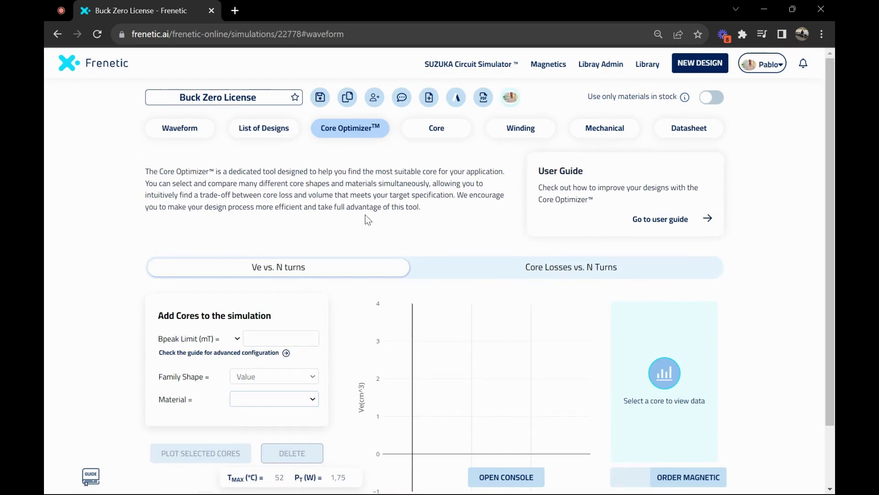
pyautogui.click(437, 130)
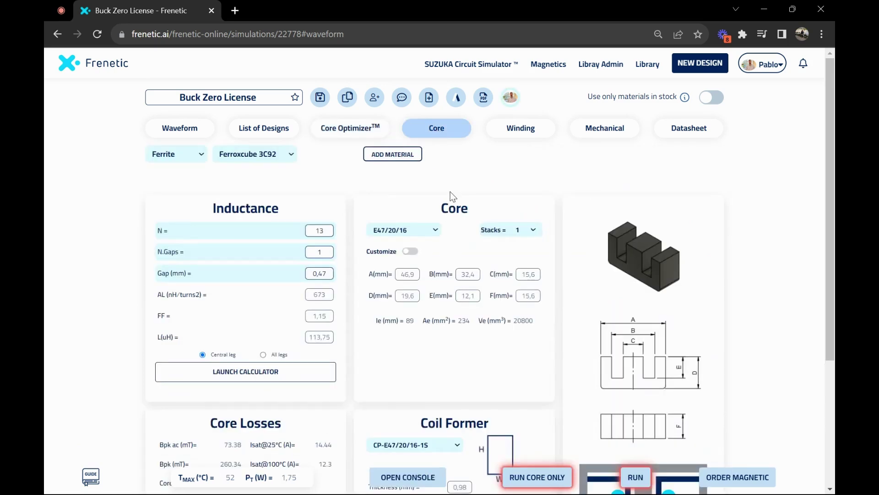
pyautogui.click(265, 158)
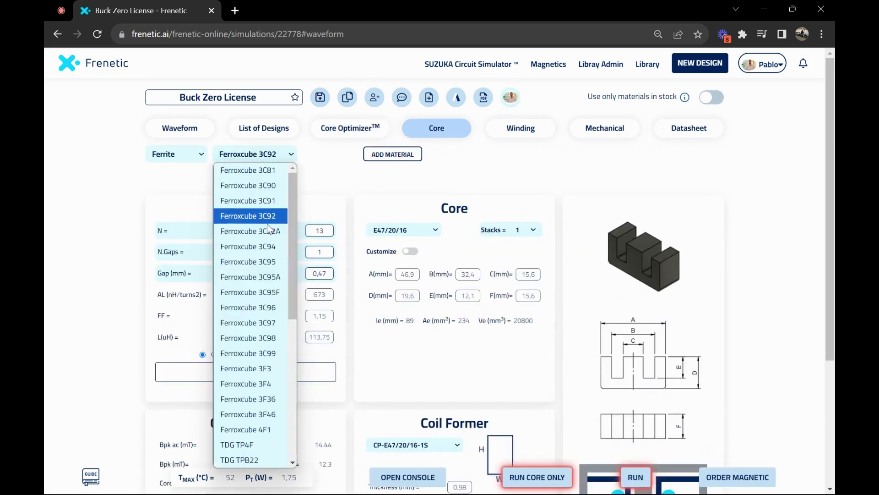
pyautogui.click(268, 259)
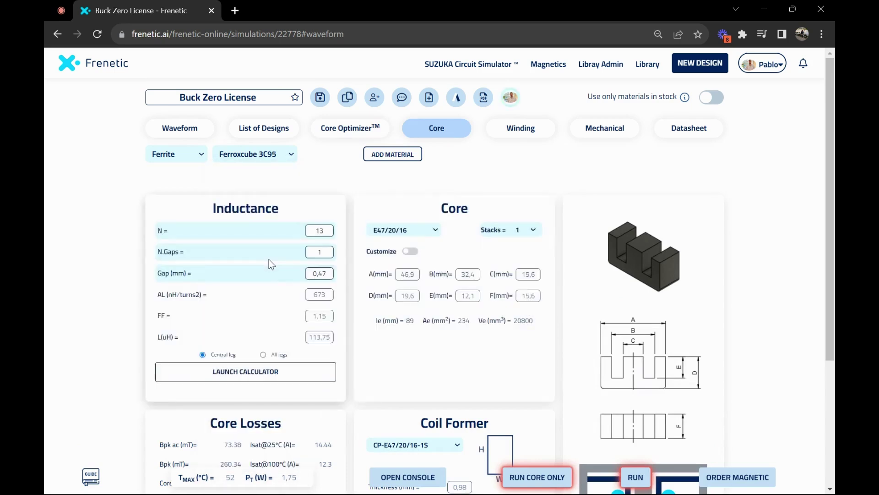
# Change the coil former to CPH-E47/16-1S-12PD-Z.
pyautogui.scroll(-3, 293, 270)
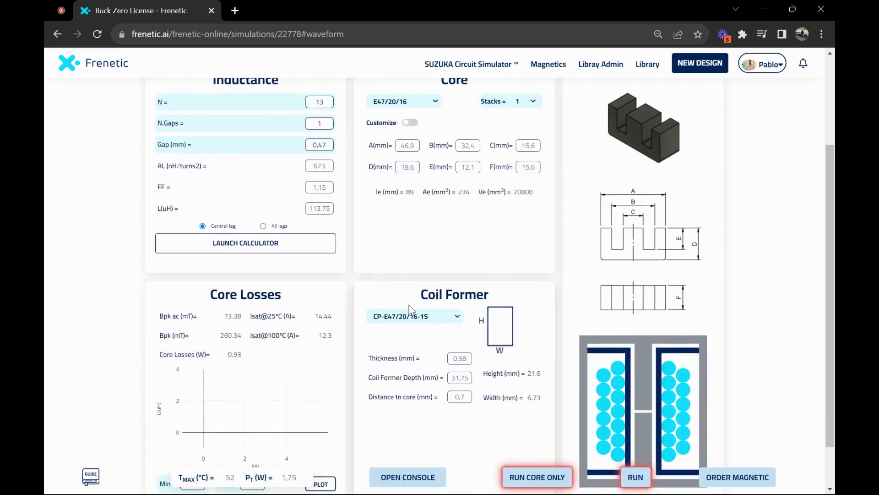
pyautogui.click(417, 322)
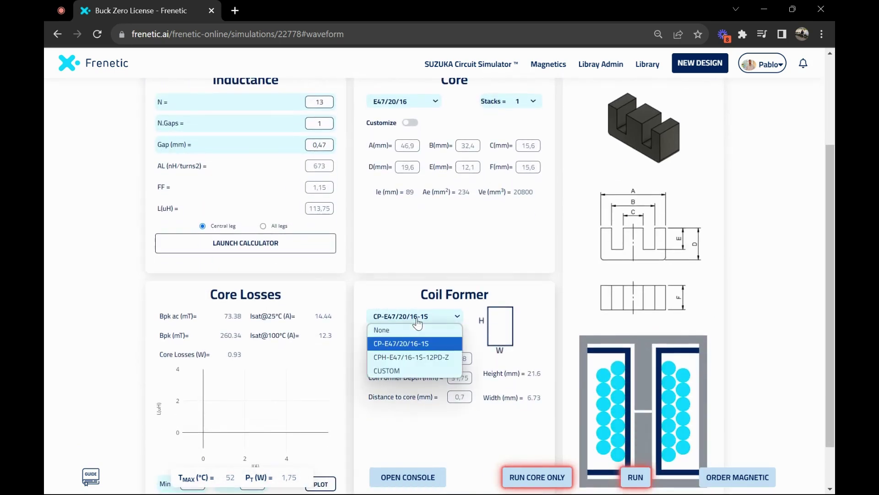
pyautogui.click(418, 358)
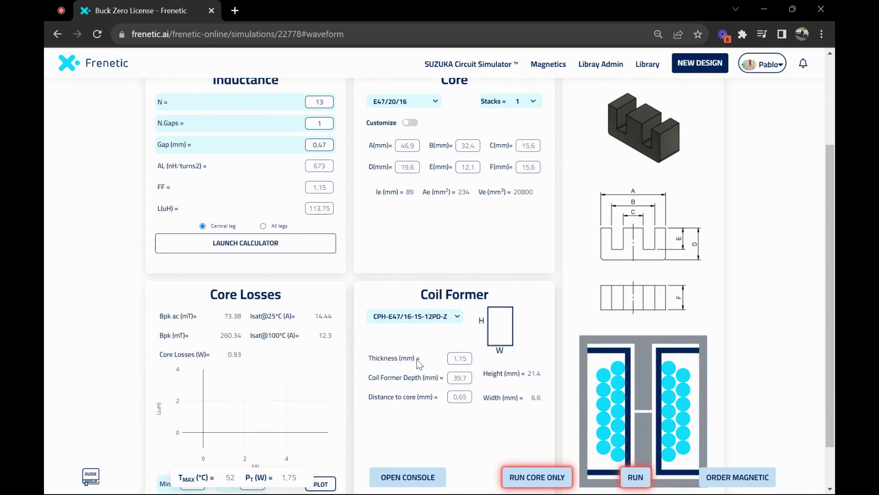
# Review the available core shapes and numbers of stacks for the core.
pyautogui.click(417, 107)
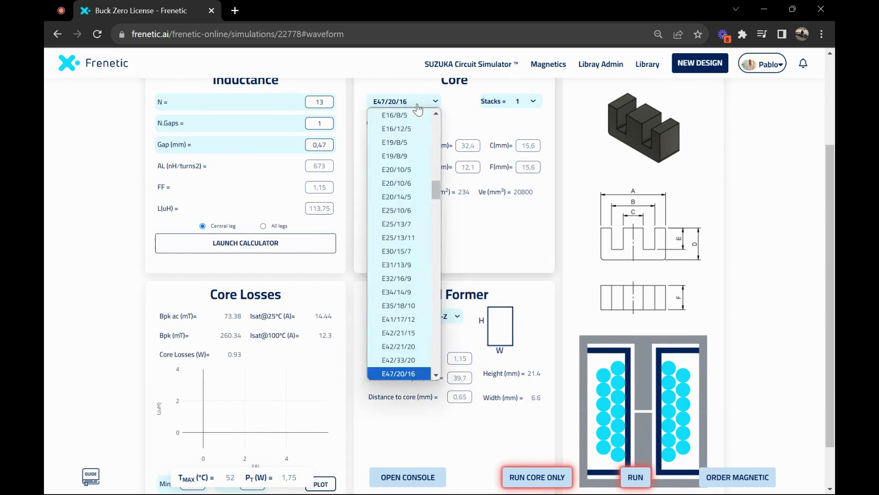
pyautogui.scroll(-1, 419, 356)
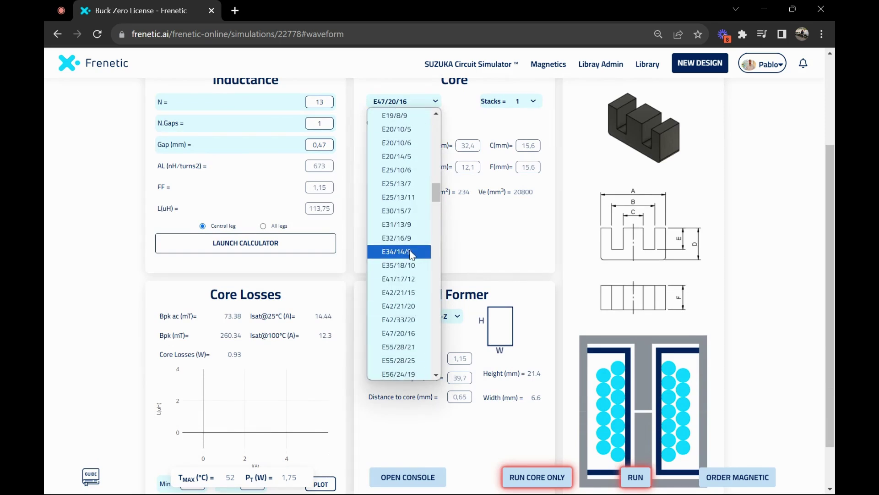
pyautogui.click(495, 240)
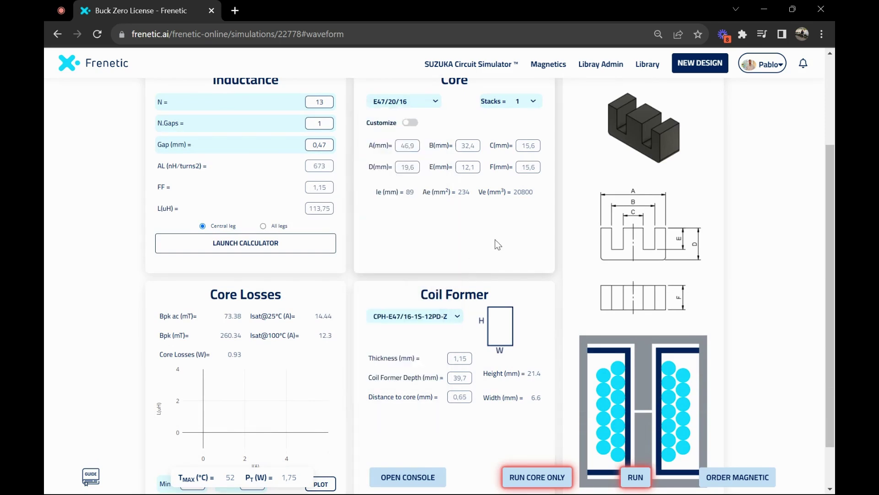
pyautogui.click(533, 107)
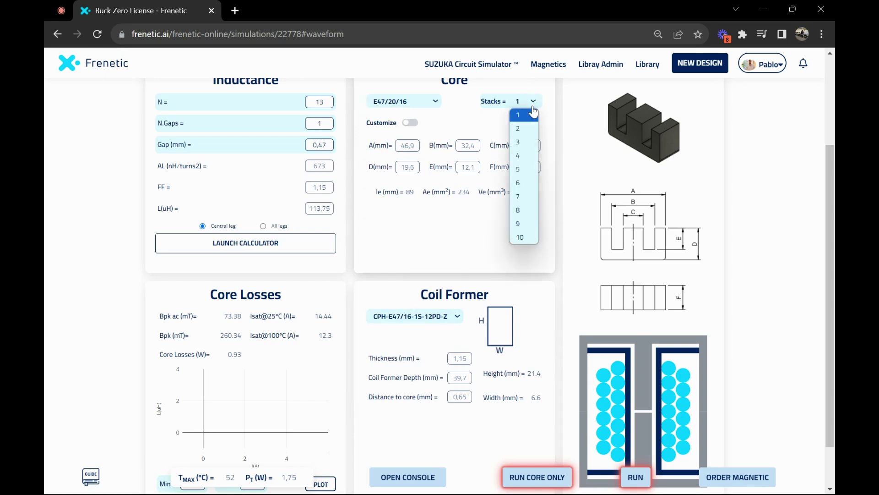
pyautogui.click(533, 111)
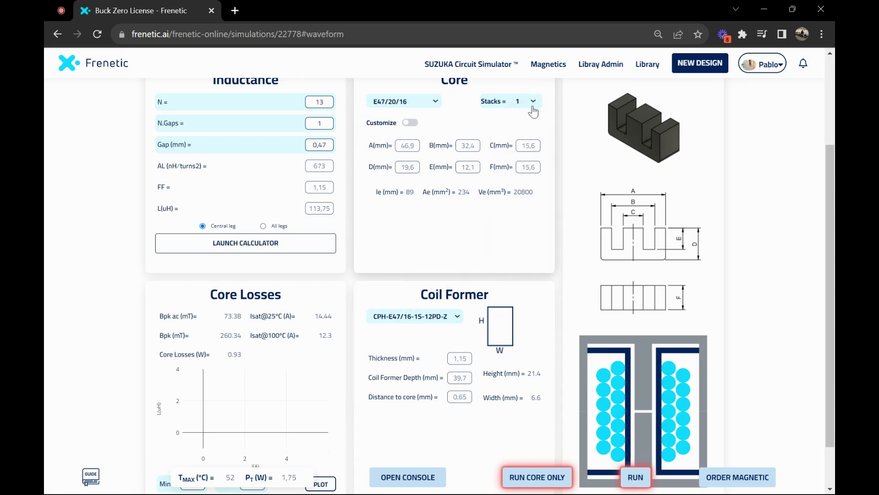
# Recalculate the core's air gap for 13 turns and the design inductance with the calculator, and apply the result.
pyautogui.click(243, 246)
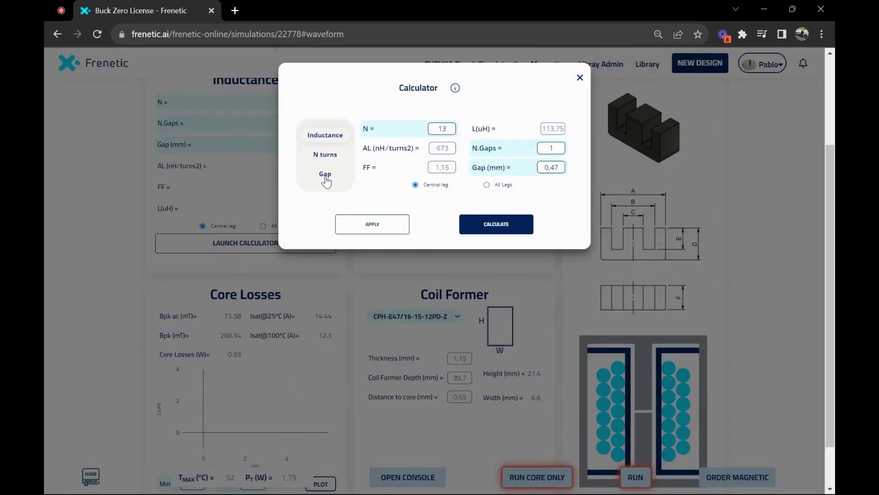
pyautogui.click(326, 179)
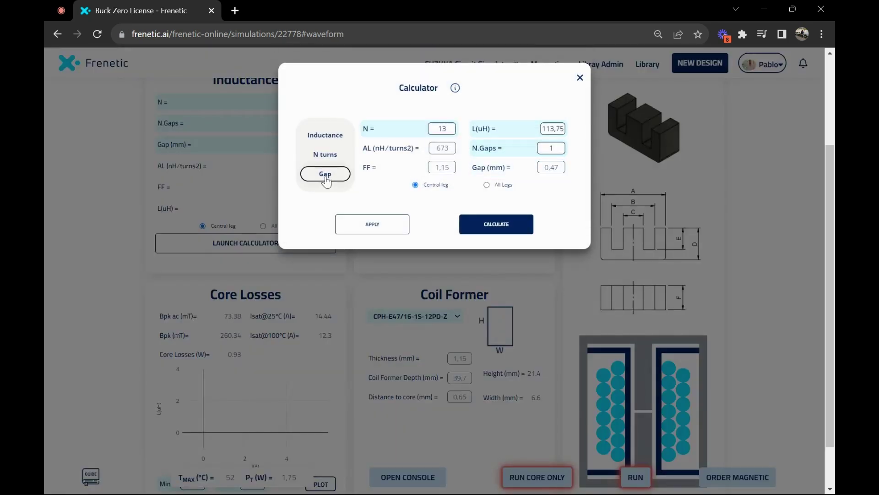
pyautogui.click(486, 231)
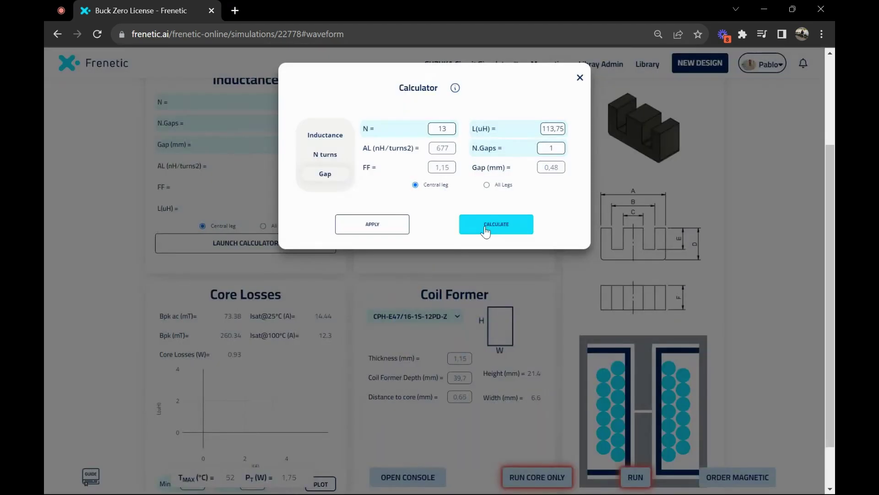
pyautogui.click(383, 225)
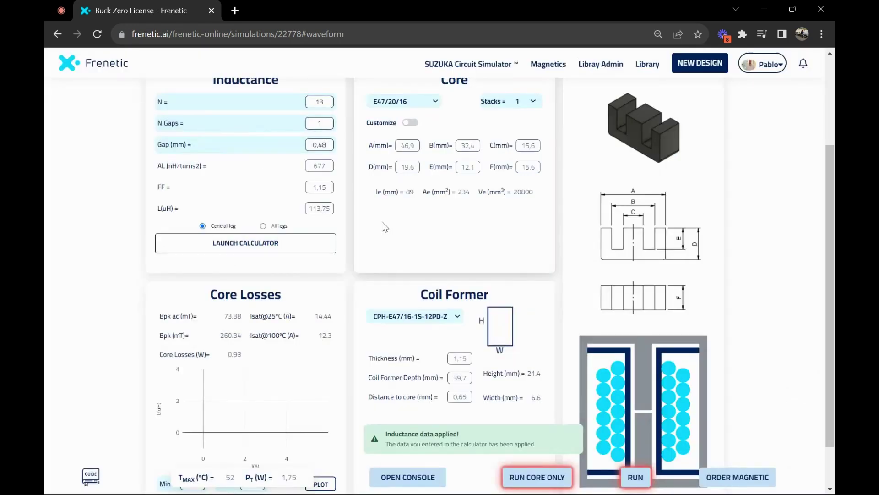
# Open the winding settings and keep the wire standard on International.
pyautogui.scroll(3, 384, 227)
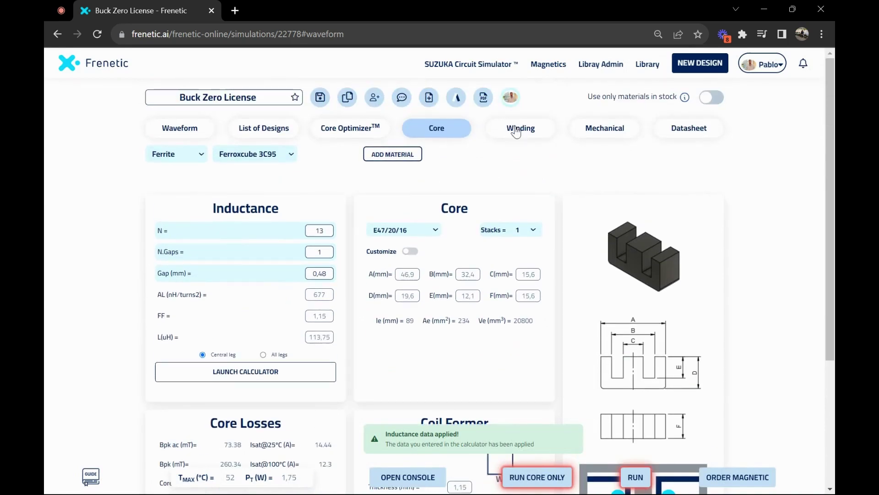
pyautogui.click(515, 130)
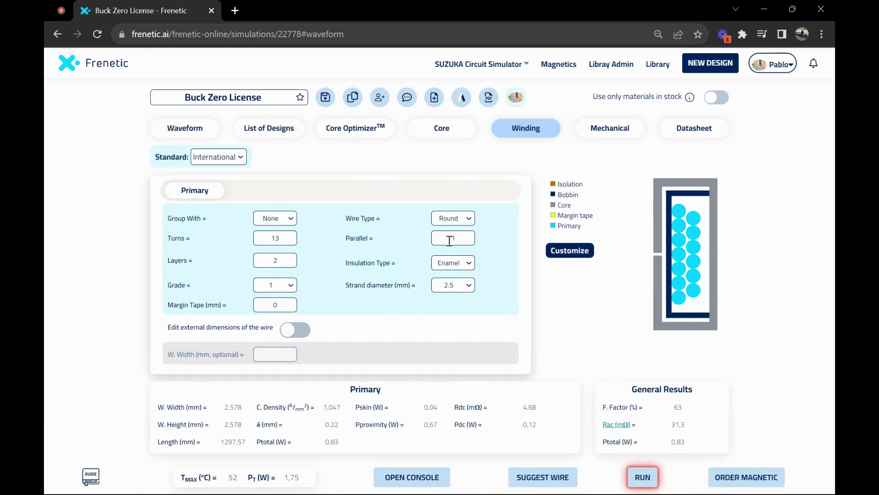
pyautogui.click(226, 158)
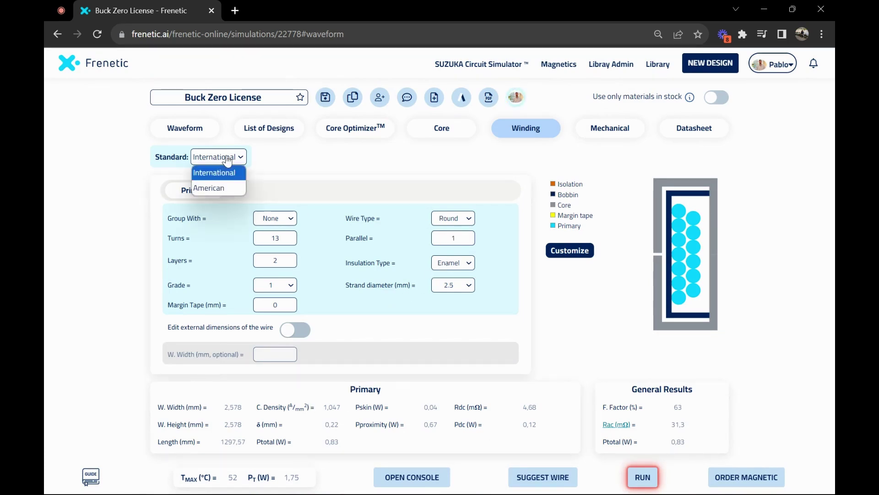
pyautogui.click(214, 173)
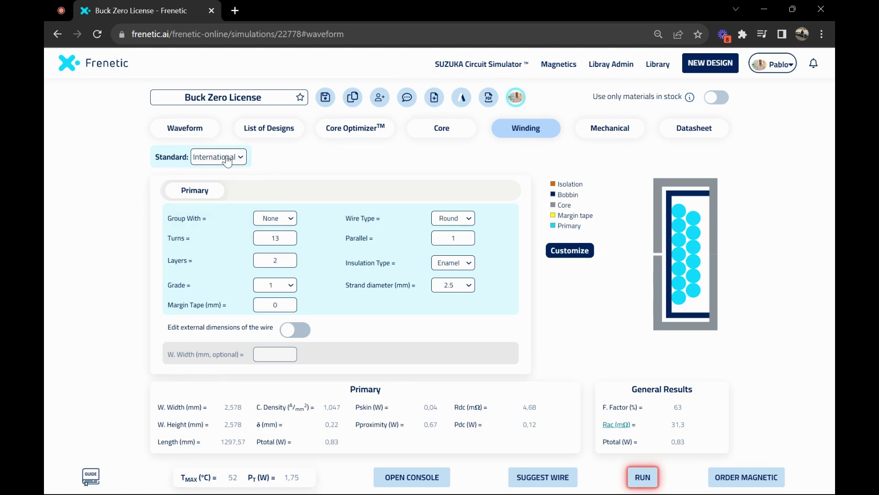
# Change the primary winding to single-served Litz wire with 350 strands of 0.05 mm diameter and run the simulation.
pyautogui.click(470, 219)
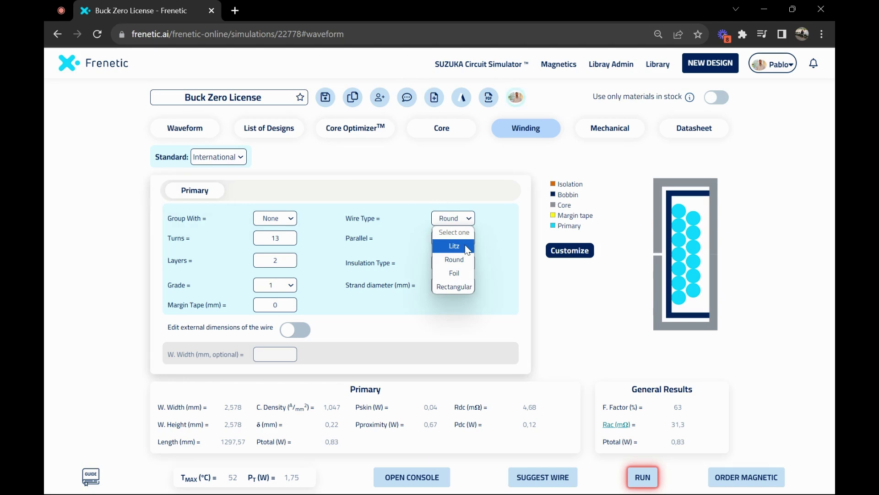
pyautogui.click(465, 245)
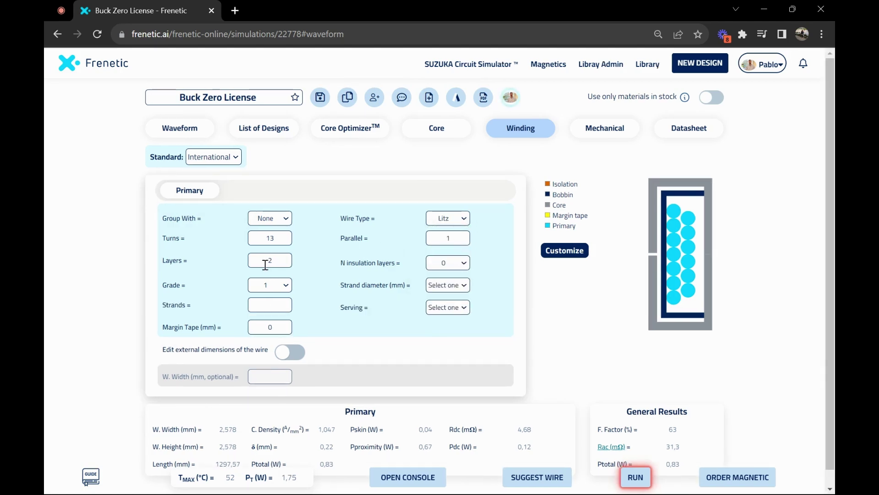
pyautogui.click(443, 286)
pyautogui.click(444, 218)
pyautogui.click(454, 310)
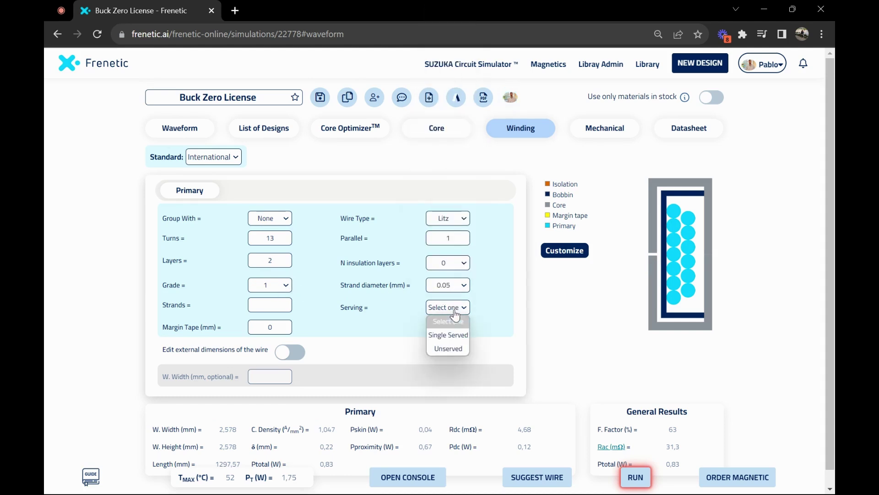
pyautogui.click(460, 337)
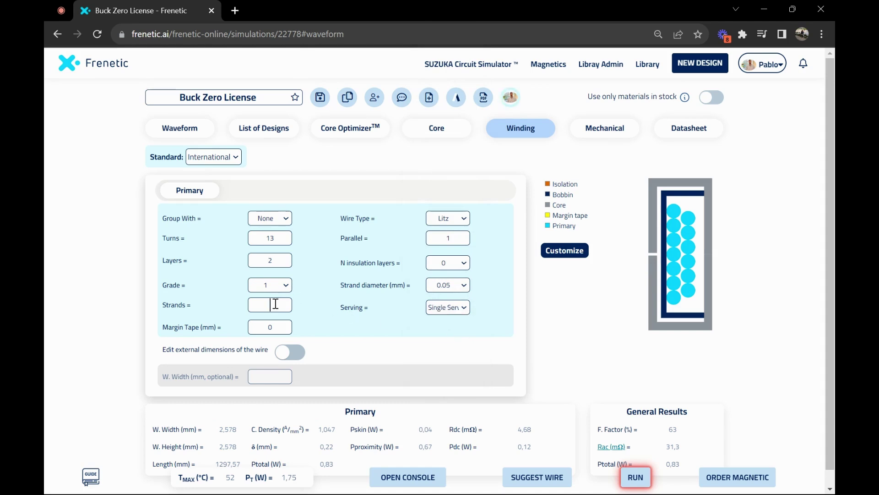
pyautogui.write('350')
pyautogui.click(637, 477)
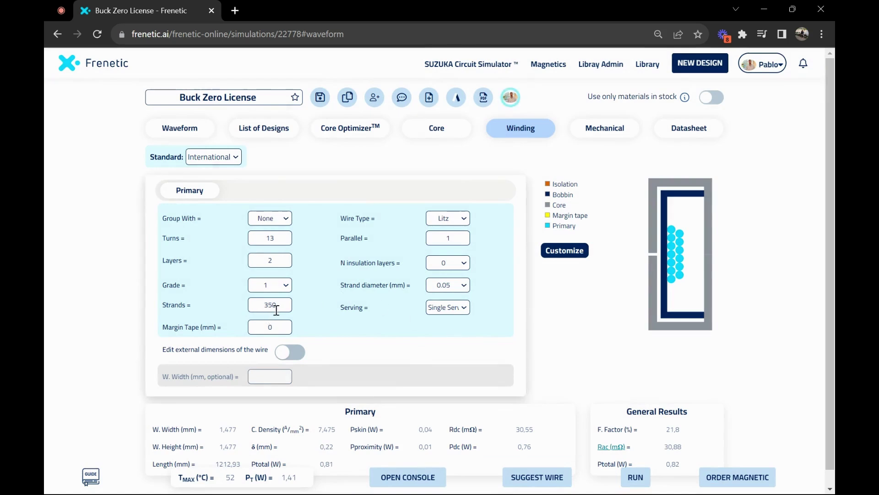
# Set the primary winding's strand count to 660 and rerun the simulation to check temperature and total losses.
pyautogui.doubleClick(326, 430)
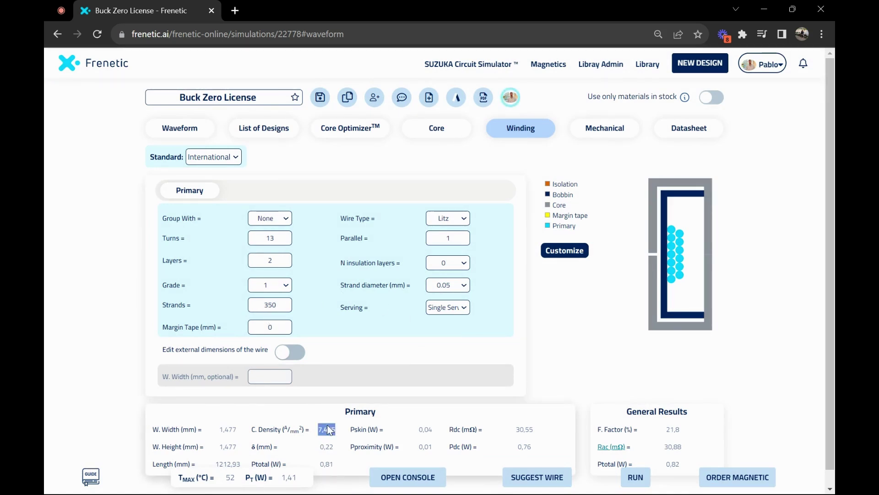
pyautogui.scroll(-1, 327, 429)
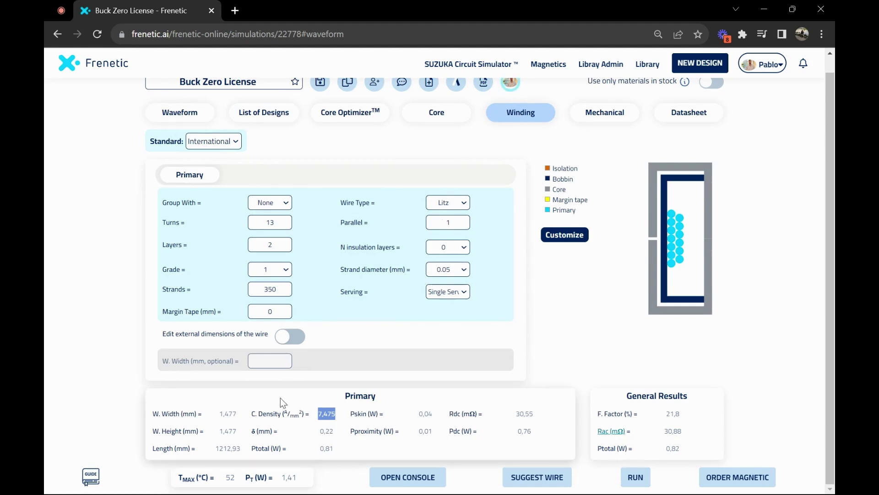
pyautogui.moveTo(282, 289); pyautogui.dragTo(216, 289)
pyautogui.write('660')
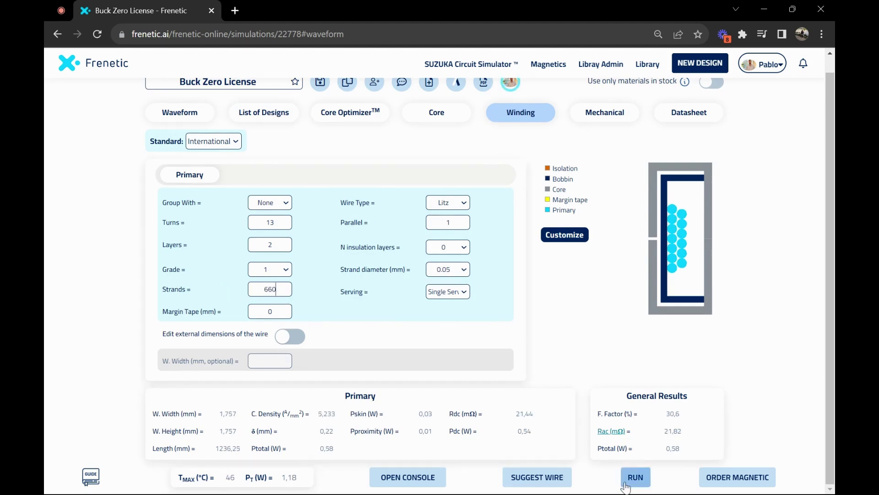
pyautogui.click(635, 477)
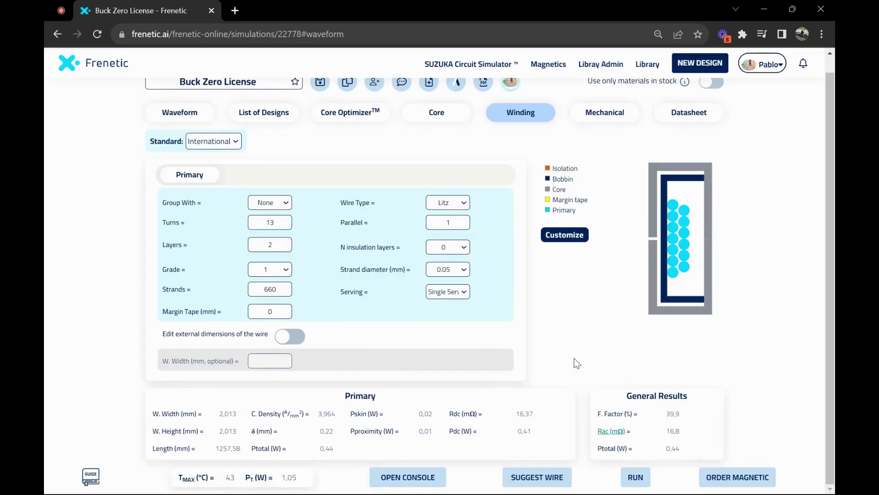
pyautogui.moveTo(232, 482)
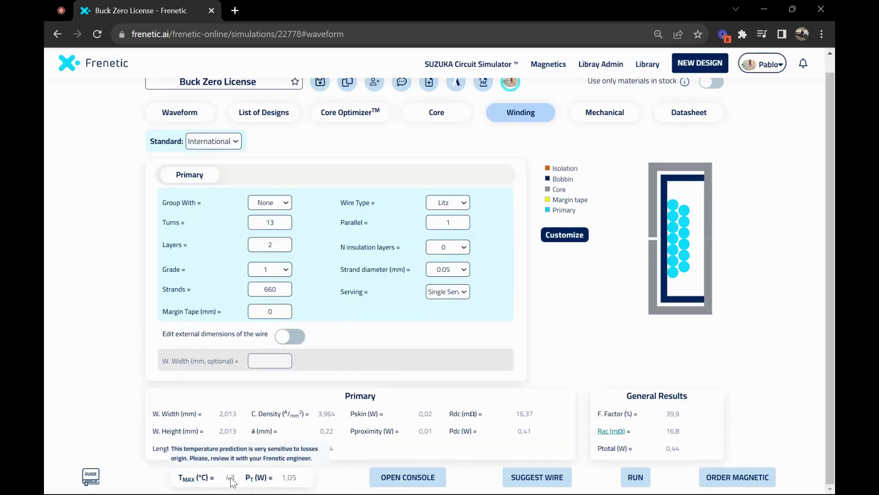
pyautogui.doubleClick(289, 478)
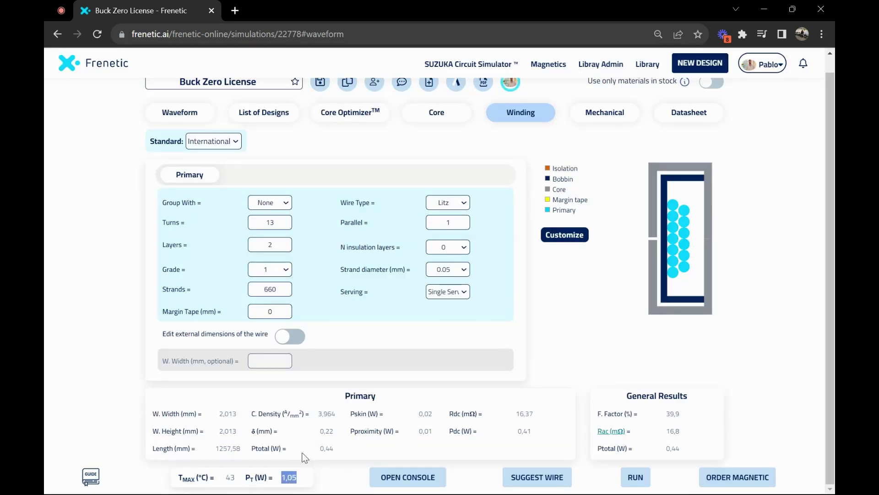
# In the mechanical settings, name the primary winding's terminals A and B and mark both as flying leads.
pyautogui.click(600, 118)
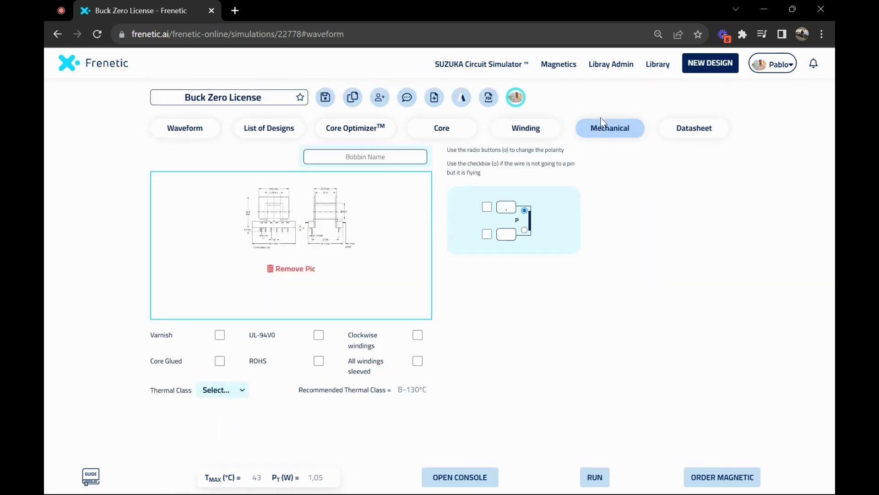
pyautogui.click(509, 207)
pyautogui.click(505, 233)
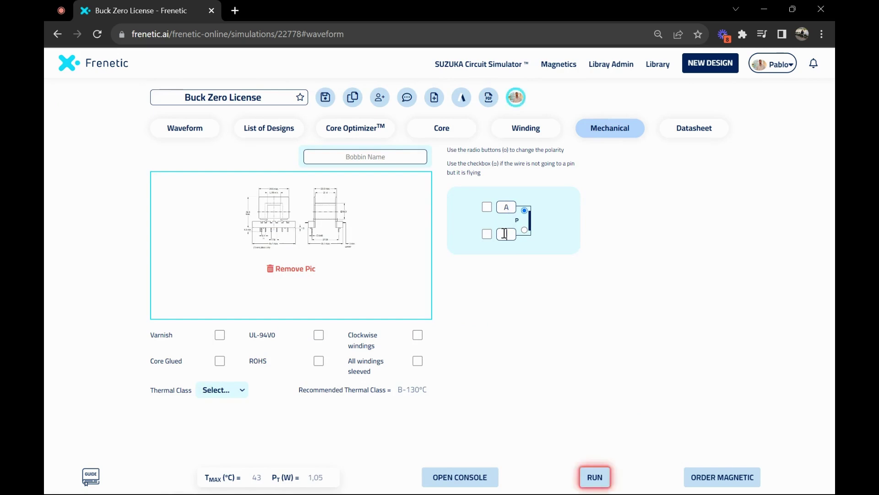
pyautogui.click(487, 206)
pyautogui.click(486, 234)
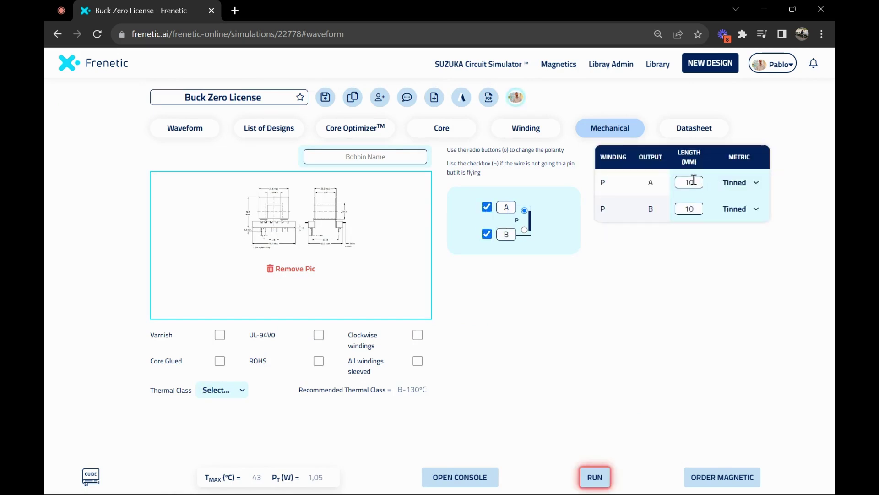
# Set both flying leads, A and B, to a length of 50 mm with M4 terminations.
pyautogui.moveTo(694, 183); pyautogui.dragTo(670, 210)
pyautogui.write('505')
pyautogui.click(736, 182)
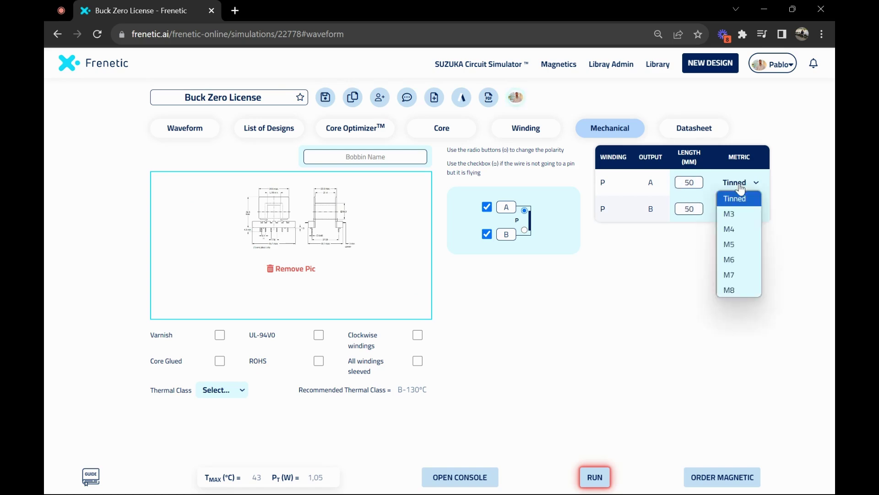
pyautogui.click(742, 227)
pyautogui.click(742, 210)
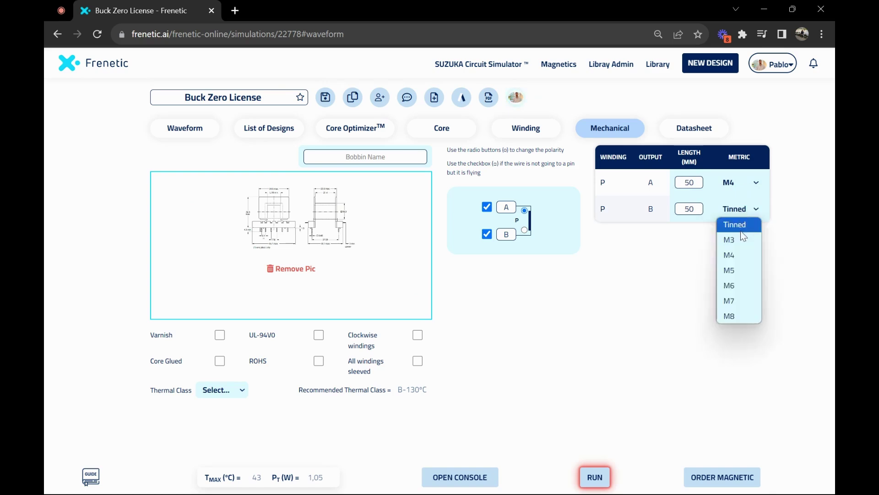
pyautogui.click(742, 256)
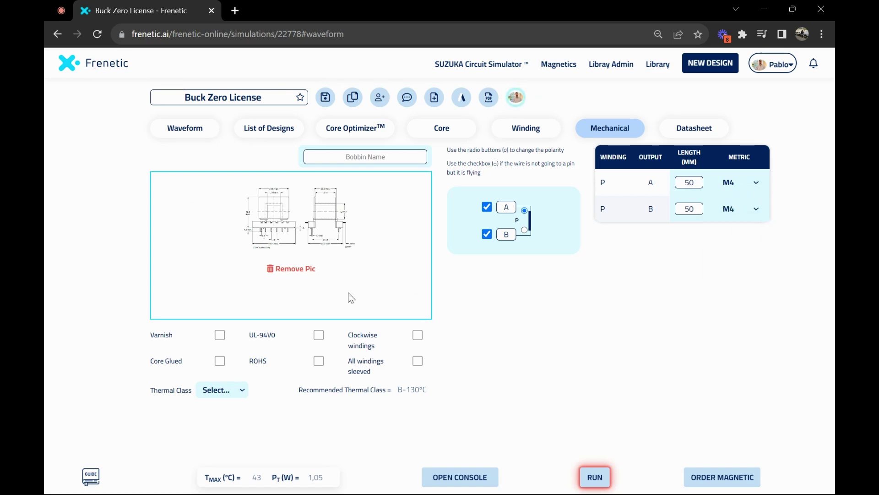
# Enable Varnish, Core Glued, UL-94V0 and ROHS for the inductor and set its thermal class to B-130ºC.
pyautogui.click(220, 335)
pyautogui.click(220, 361)
pyautogui.click(318, 335)
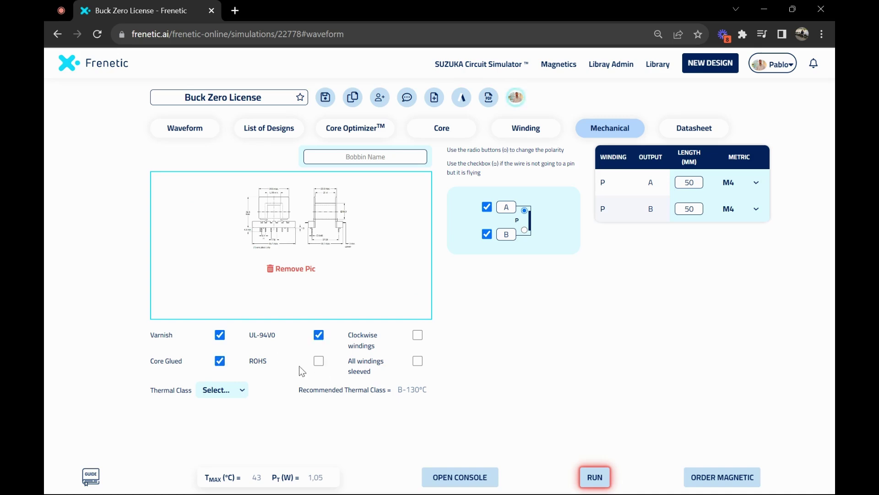
pyautogui.click(319, 361)
pyautogui.click(221, 390)
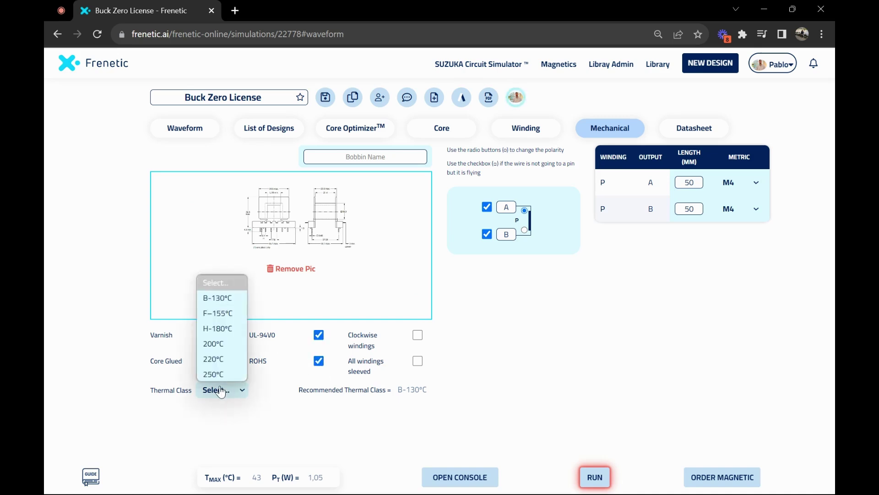
pyautogui.click(227, 298)
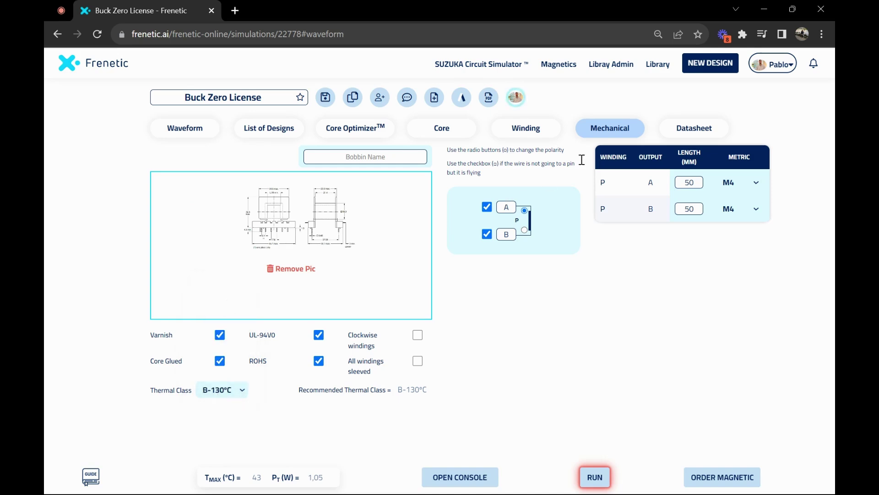
# Review the datasheet from simulation results and loss breakdown through mechanical drawings, bill of materials, assembly and winding distribution to validation tests.
pyautogui.click(677, 131)
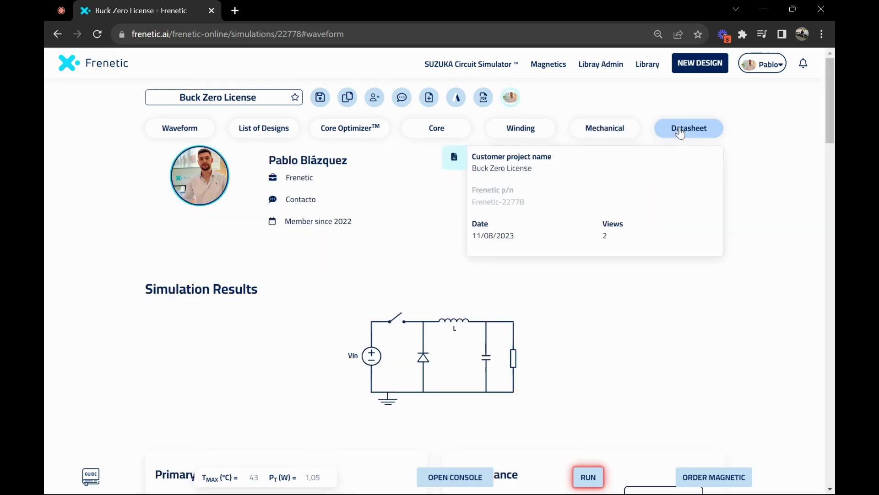
pyautogui.scroll(-4, 364, 326)
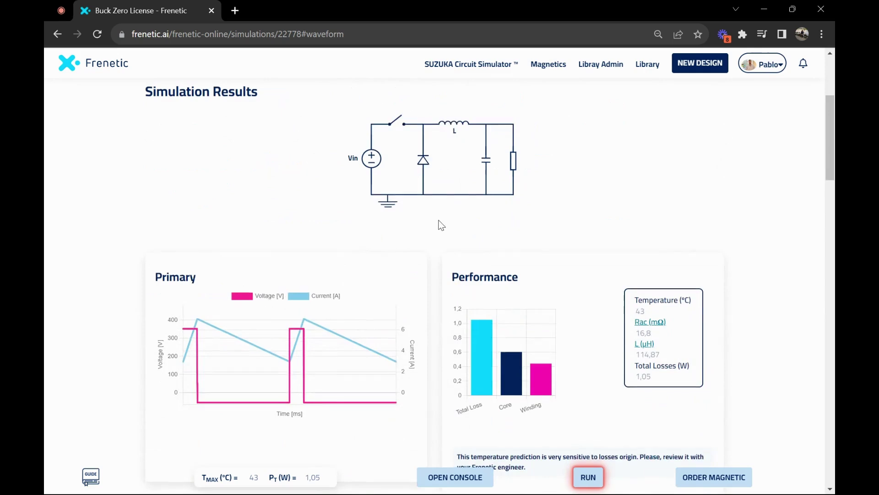
pyautogui.scroll(-4, 439, 225)
pyautogui.scroll(-5, 441, 224)
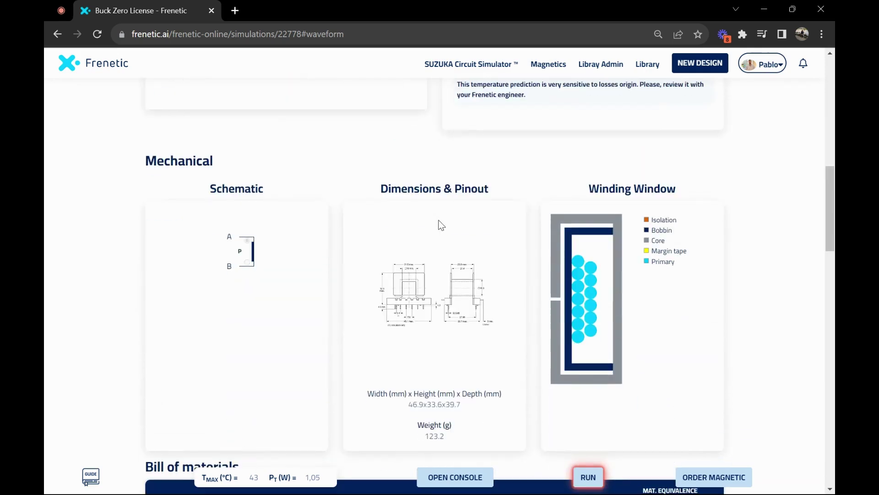
pyautogui.scroll(3, 441, 224)
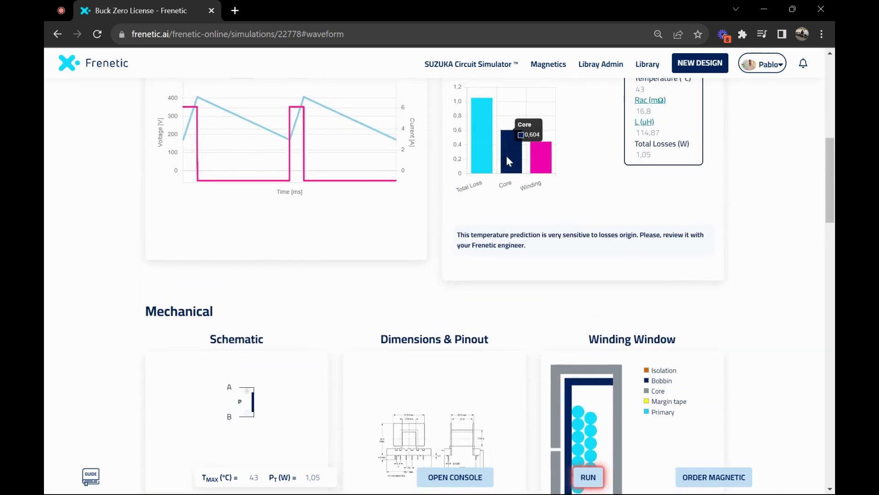
pyautogui.moveTo(541, 166)
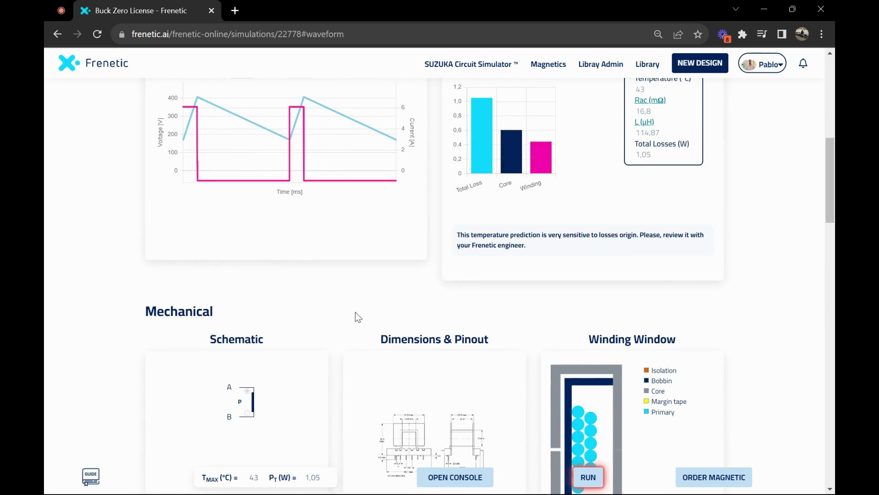
pyautogui.scroll(-3, 355, 312)
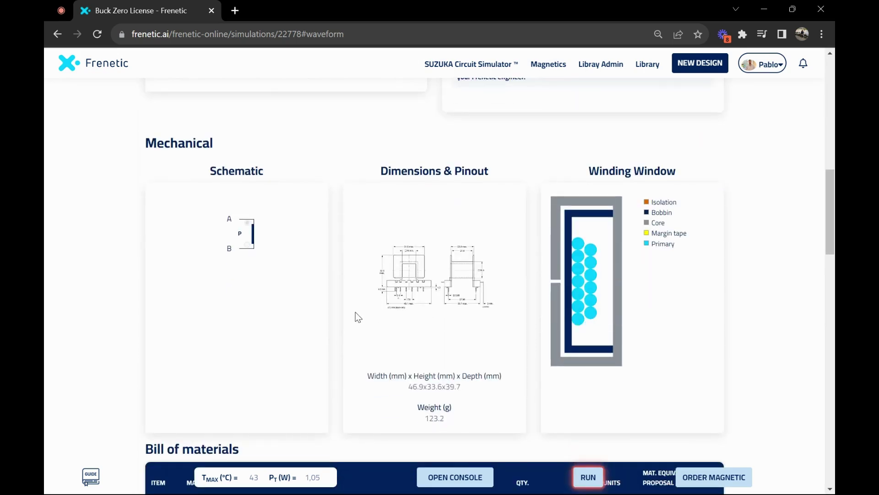
pyautogui.scroll(-5, 355, 312)
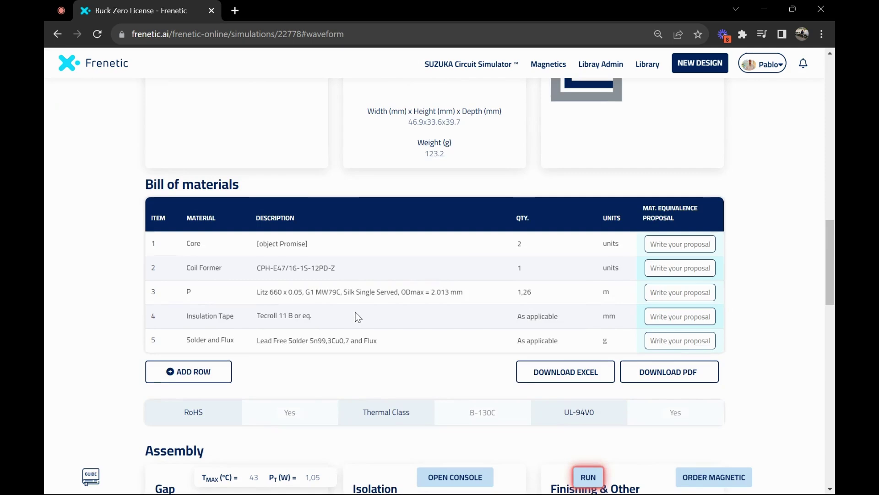
pyautogui.scroll(-5, 356, 315)
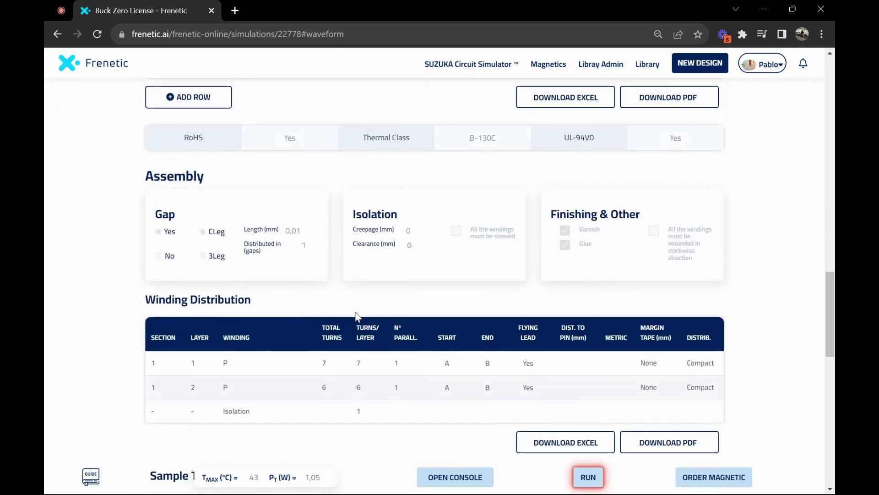
pyautogui.scroll(-10, 356, 315)
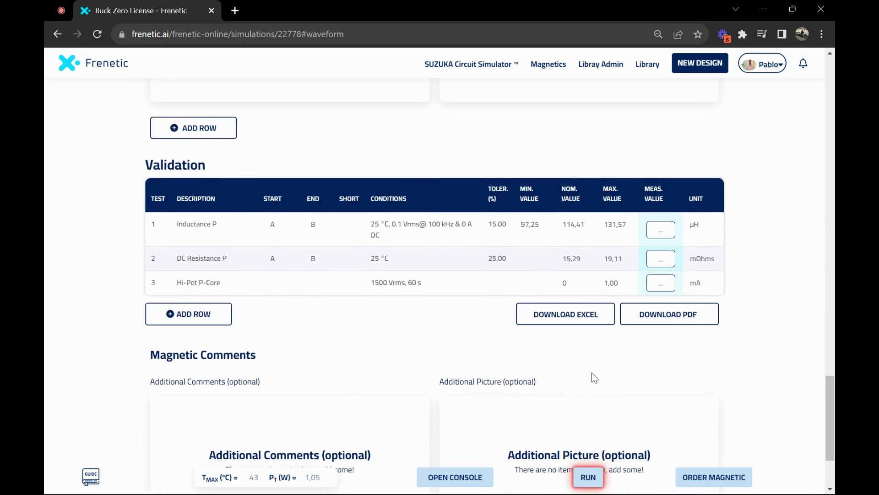
# Open the order form for this magnetic and begin filling in its quantity.
pyautogui.click(707, 476)
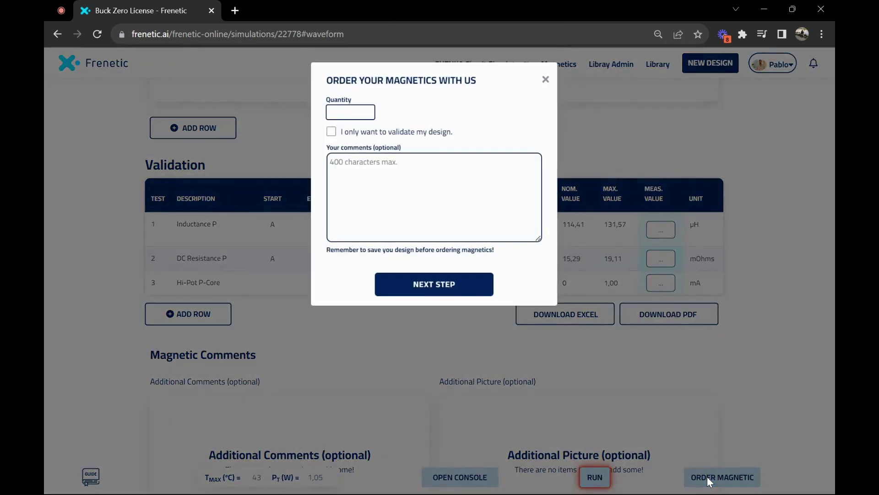
pyautogui.click(351, 114)
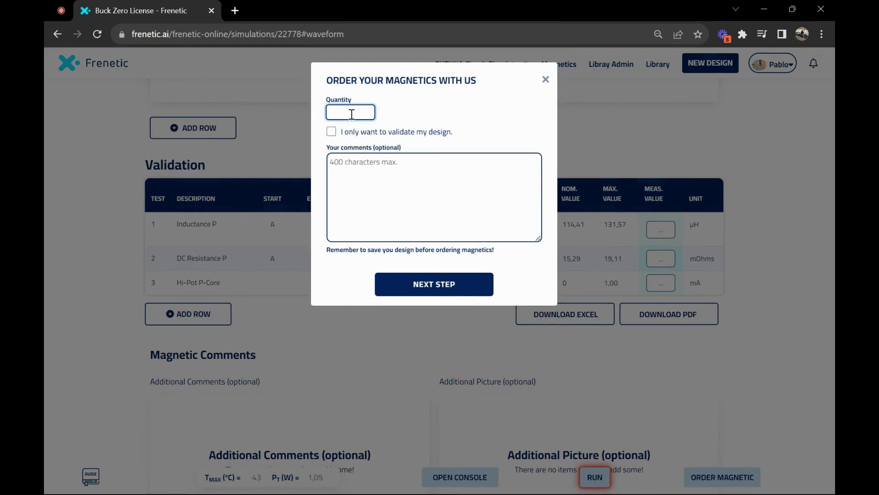